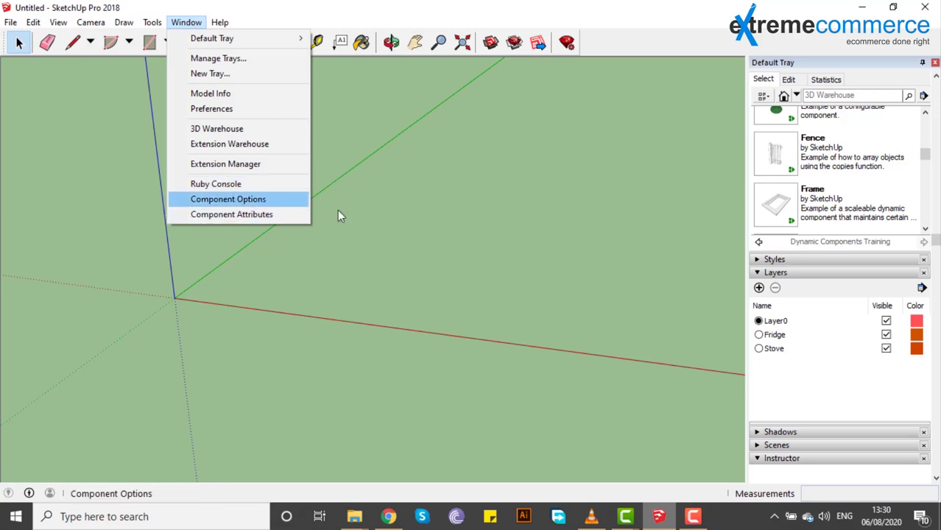
Step: Open the Dynamic Components Training collection in the component library
click(477, 230)
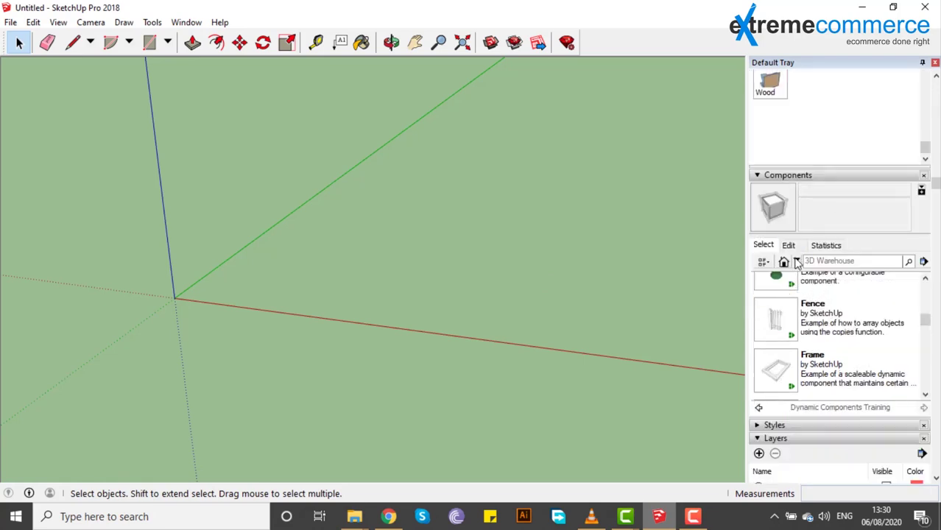
click(796, 262)
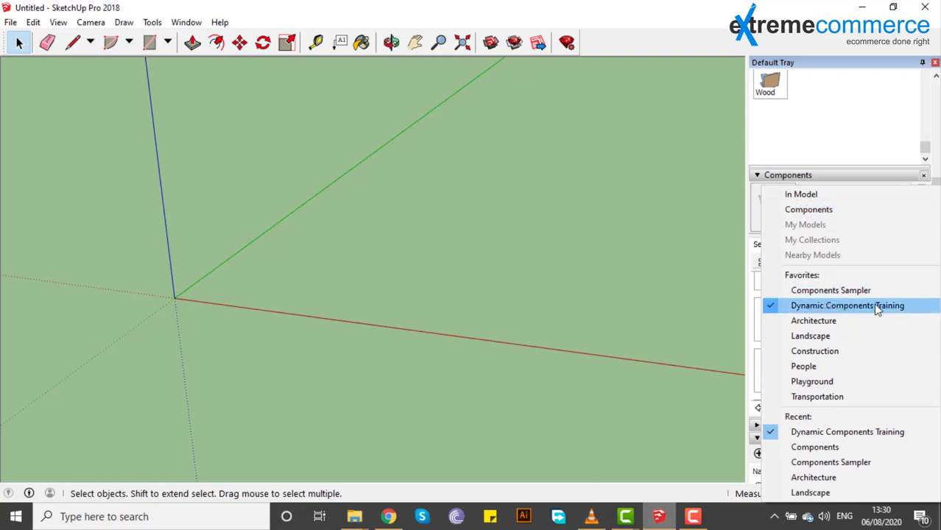
click(810, 210)
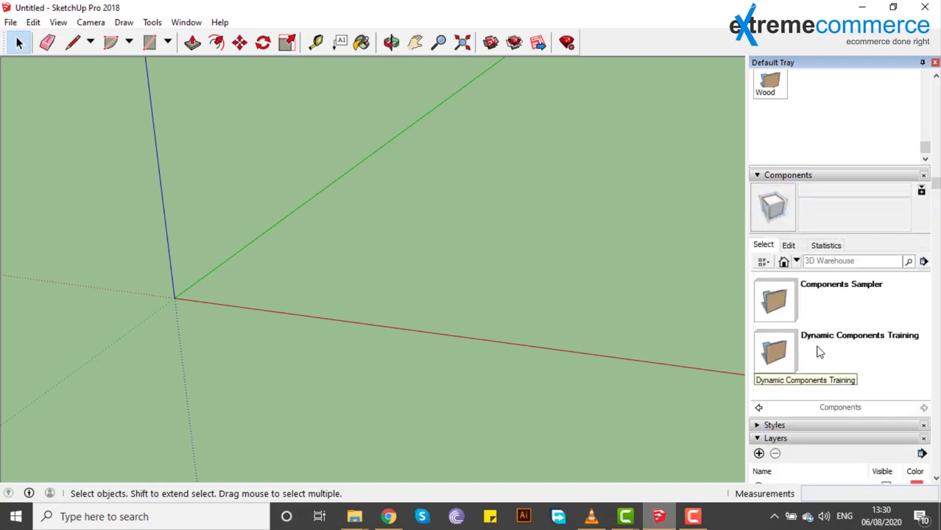
click(775, 360)
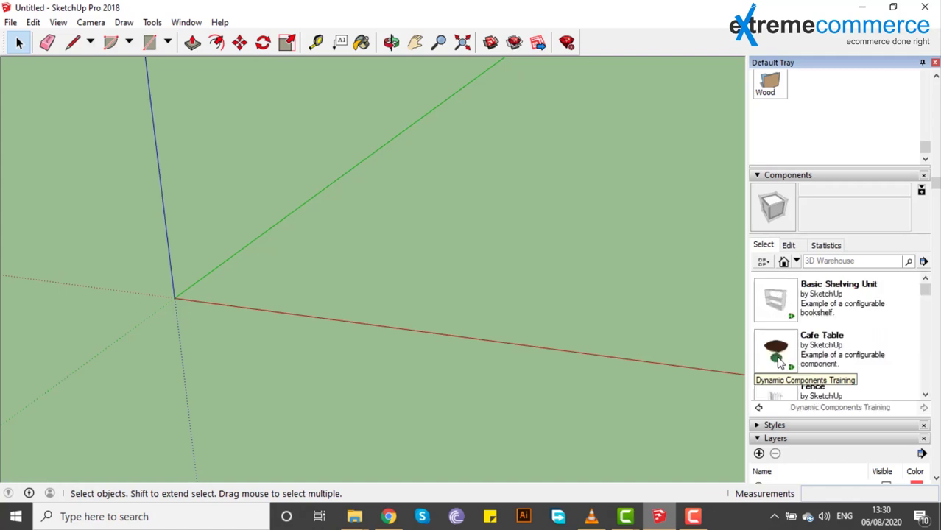
Step: Place the Fence dynamic component at the model's origin
scroll(821, 322, down, 2)
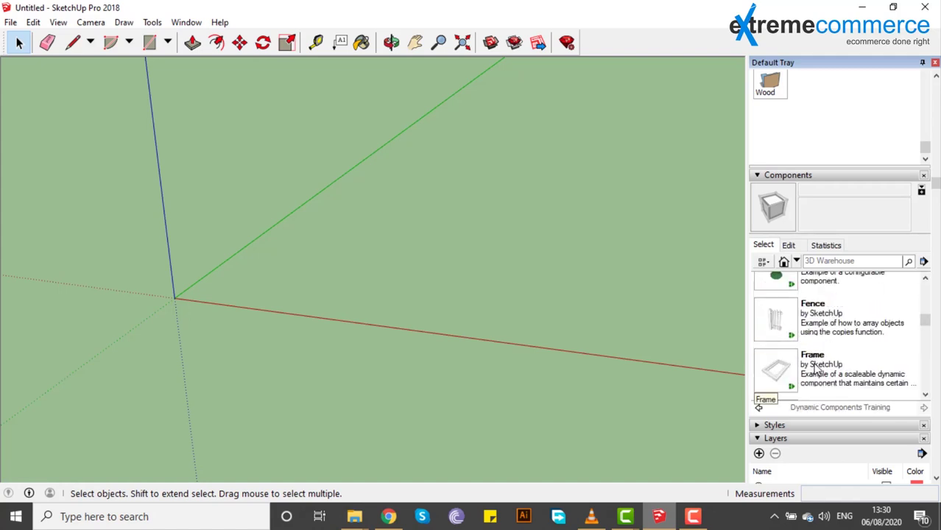
scroll(808, 329, up, 2)
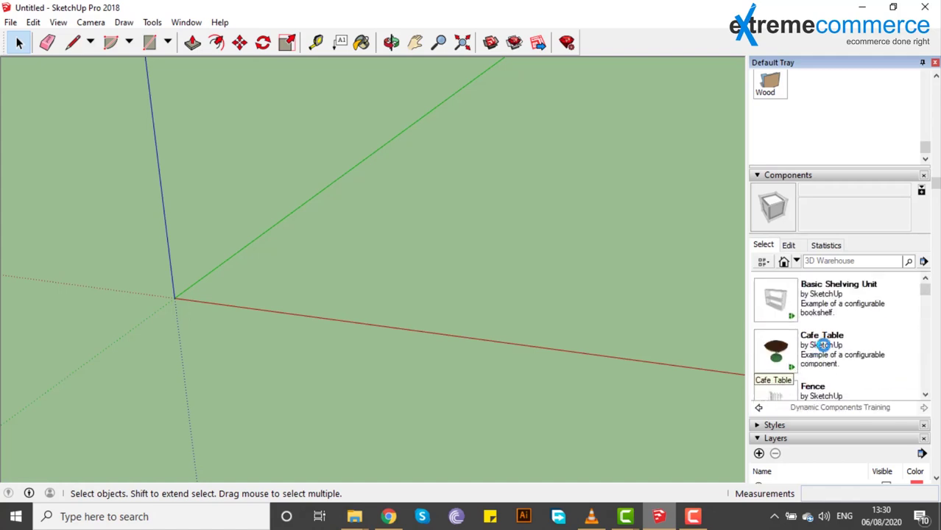
scroll(847, 350, down, 2)
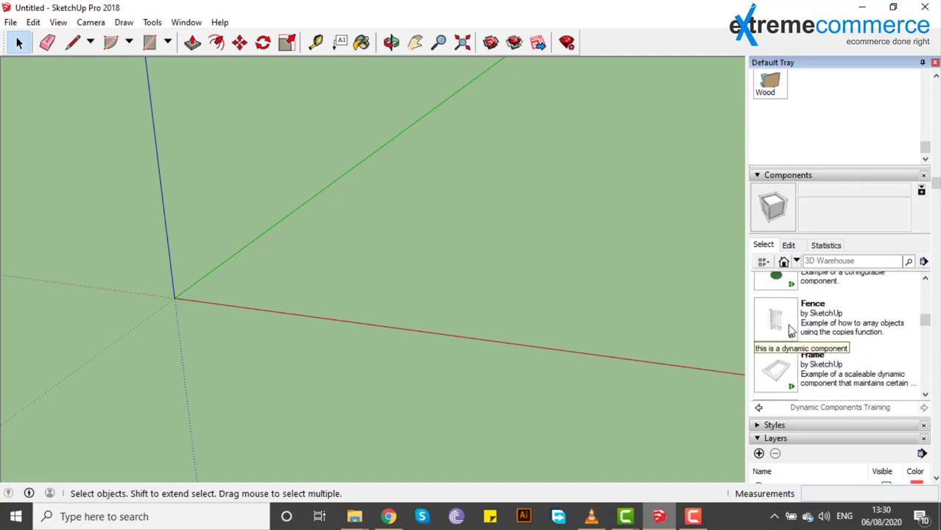
click(776, 318)
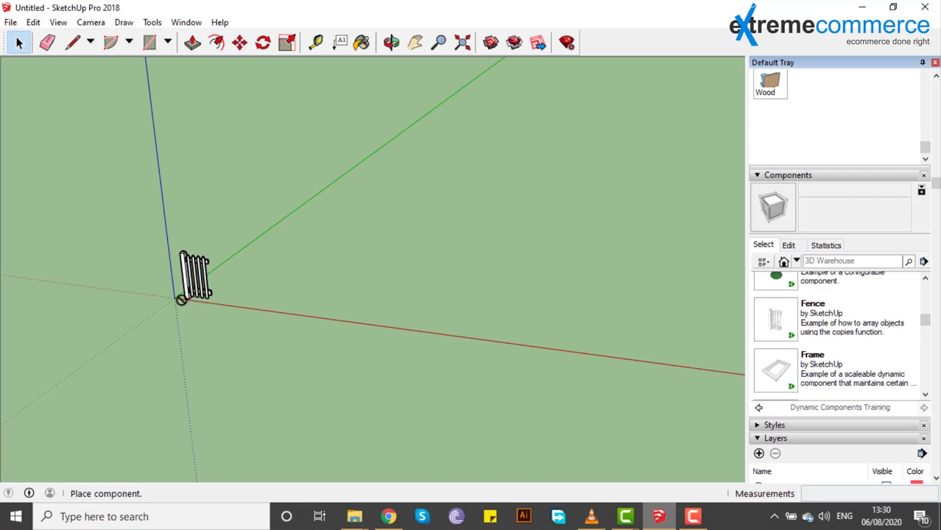
click(178, 298)
scroll(151, 256, up, 4)
middle_drag(215, 313, 273, 279)
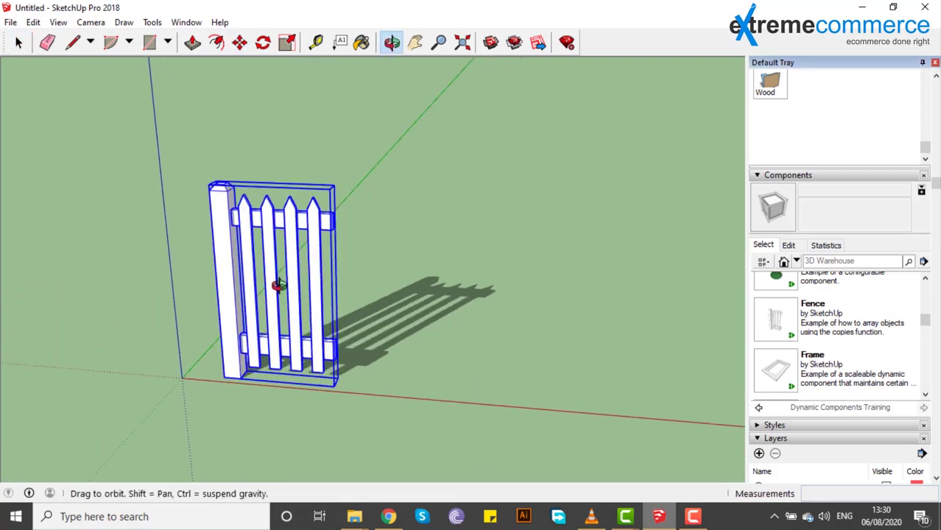
click(18, 42)
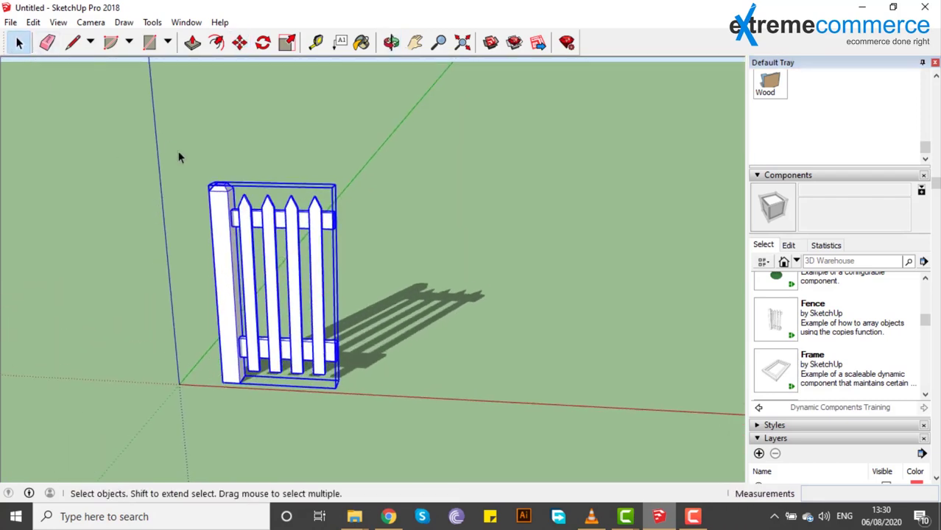
click(90, 22)
mouse_move(137, 23)
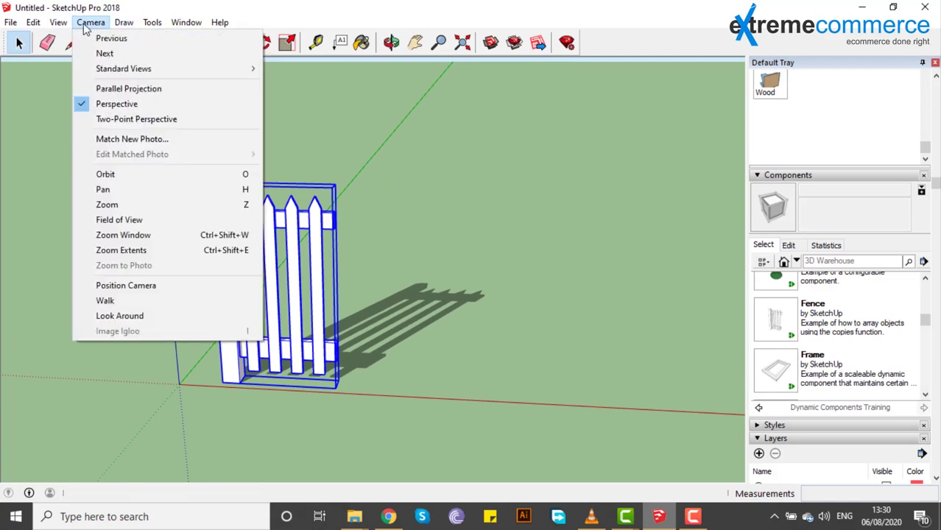
click(67, 171)
click(397, 197)
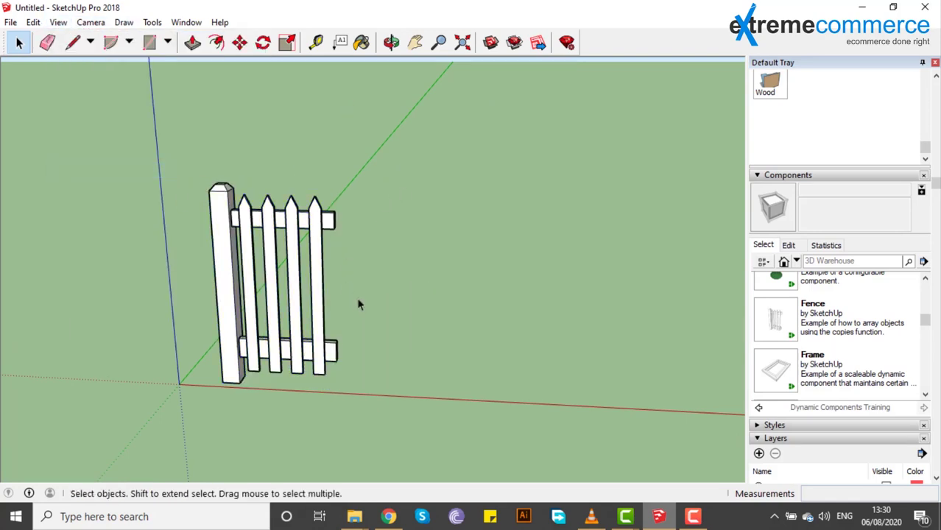
middle_drag(359, 304, 316, 267)
Step: Select the fence, open its dynamic component options and move the dialog clear of the model
click(316, 266)
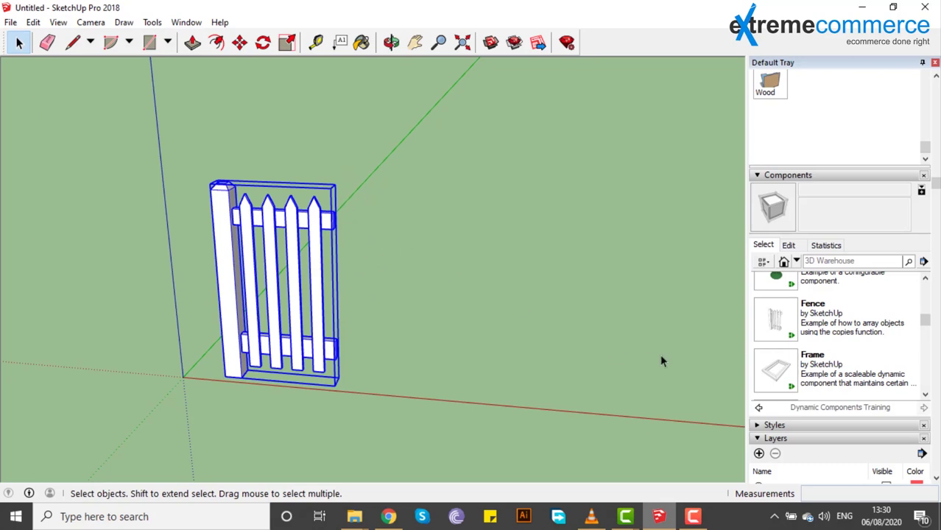
right_click(301, 354)
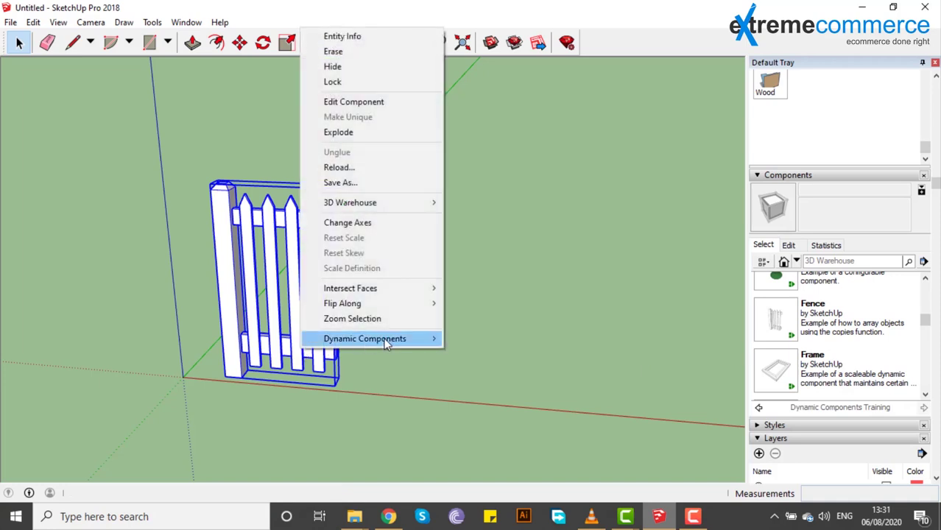
mouse_move(390, 342)
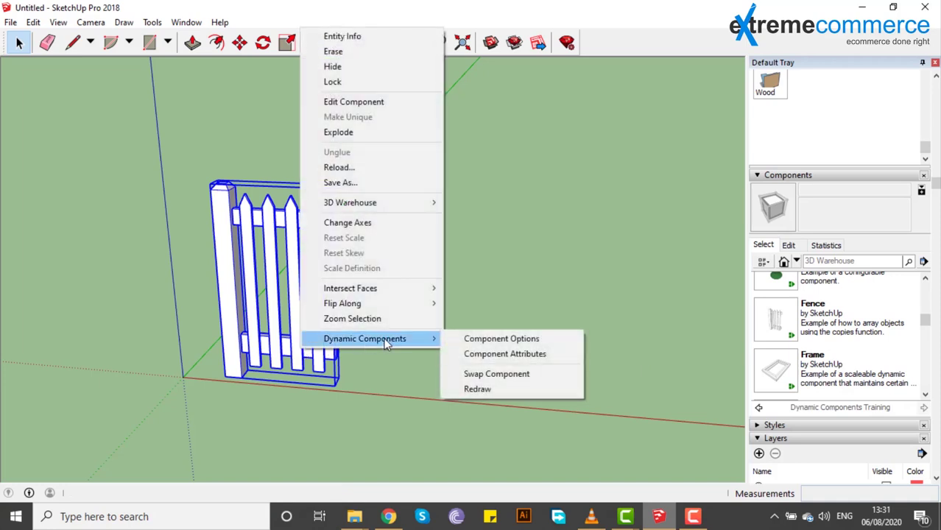
click(508, 340)
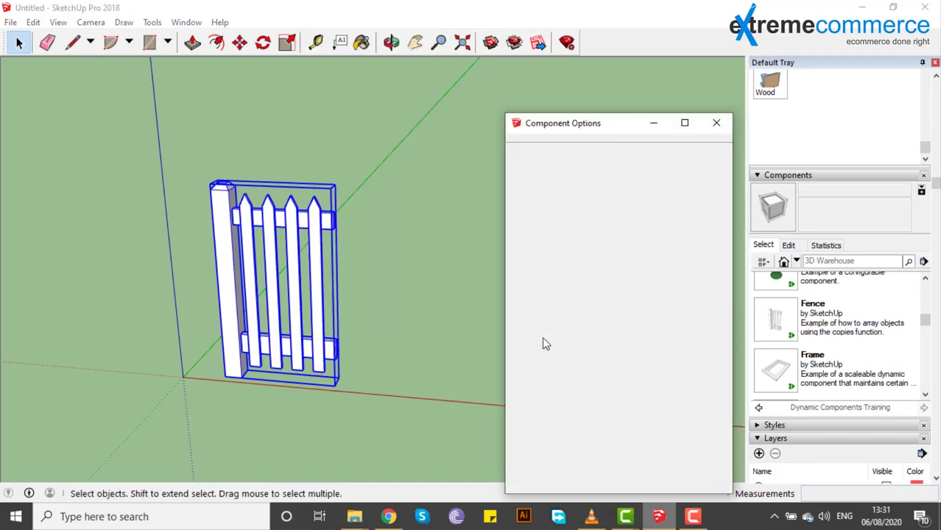
drag(626, 131, 741, 114)
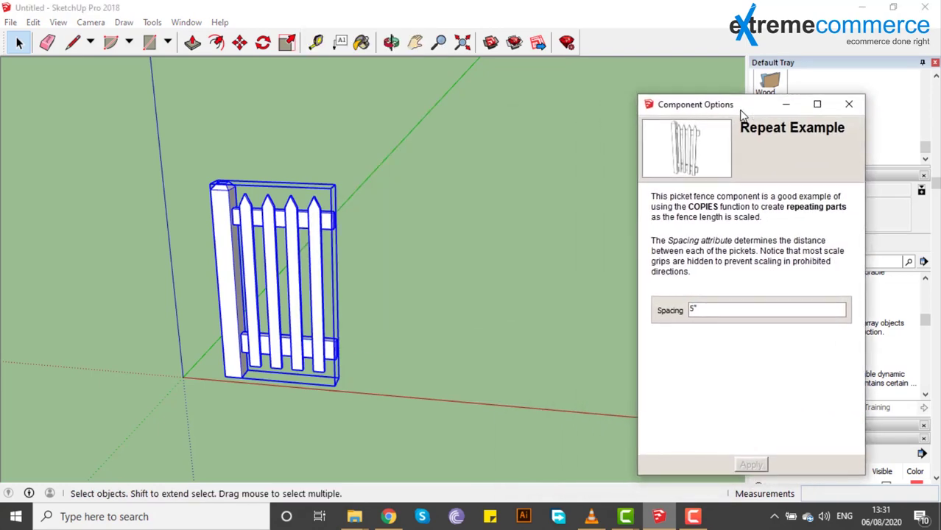
Step: Scale the fence lengthwise along the red axis by a factor of about 3.25
click(318, 271)
key(s)
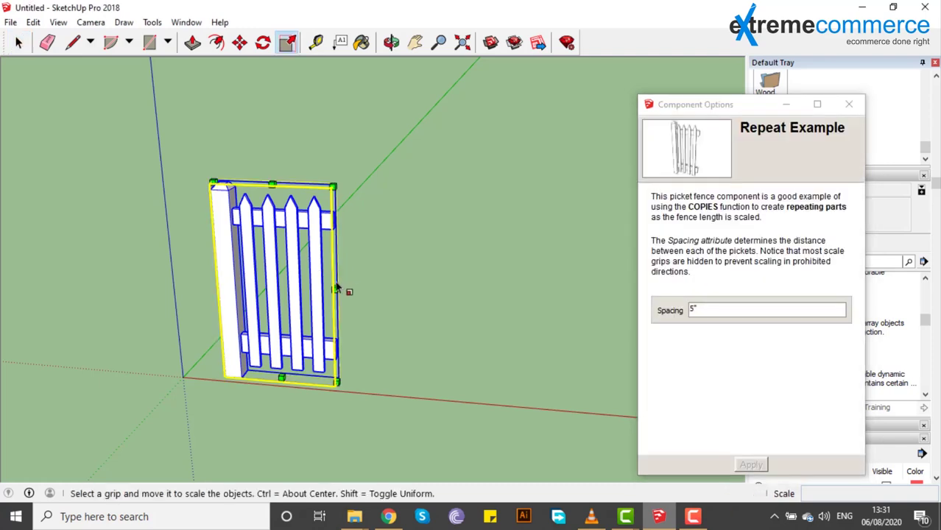
drag(335, 289, 617, 306)
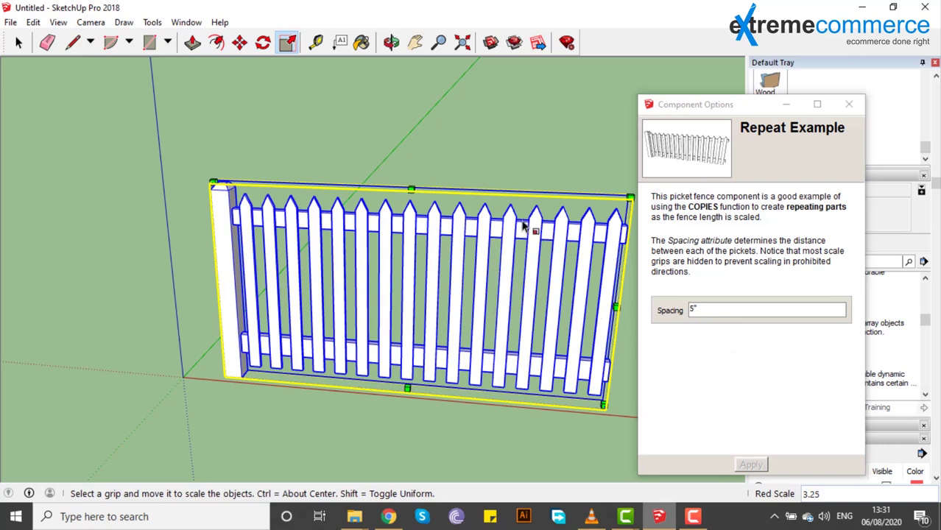
Step: Set the fence's picket spacing to 8" and apply it
click(717, 308)
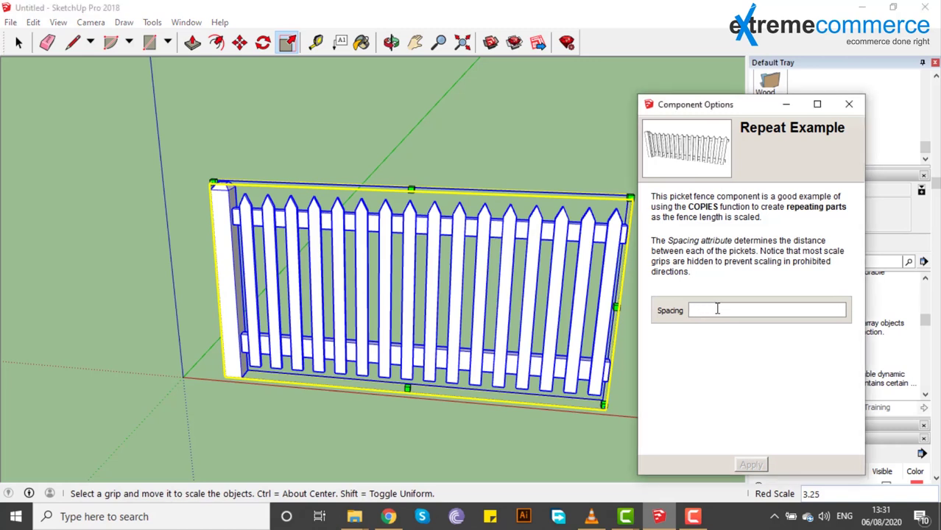
text(8)
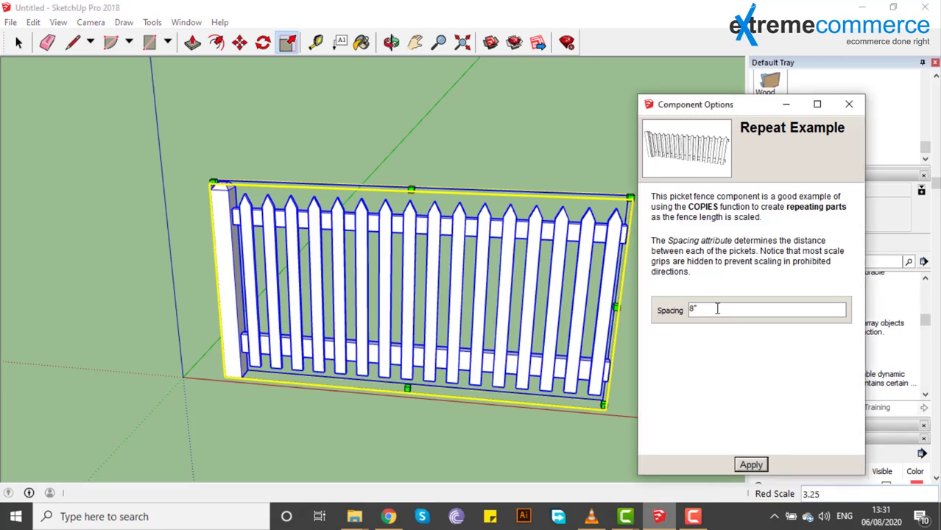
key(Return)
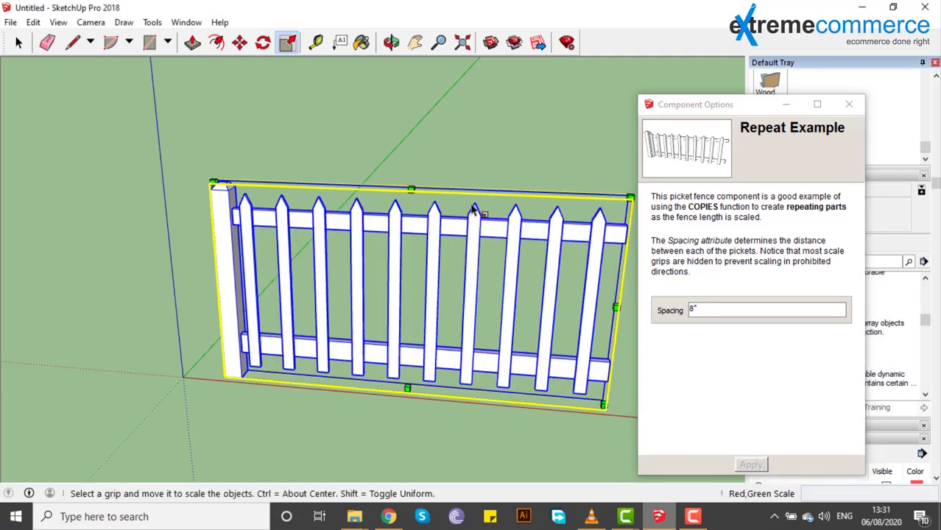
Step: Examine the fence's pickets along its length from several angles, and close its component options
scroll(448, 298, down, 5)
middle_drag(460, 287, 451, 314)
key(h)
drag(455, 300, 346, 294)
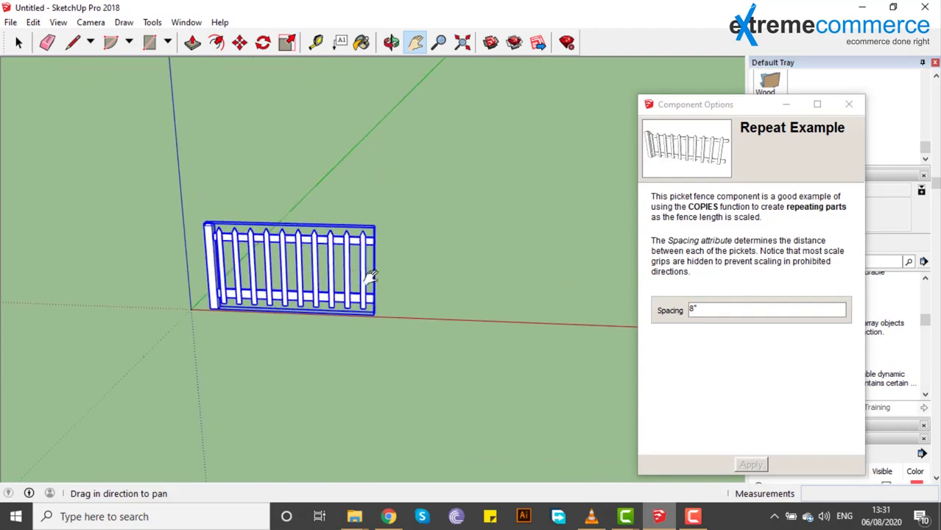
middle_drag(346, 295, 266, 311)
scroll(309, 294, up, 5)
scroll(339, 320, down, 4)
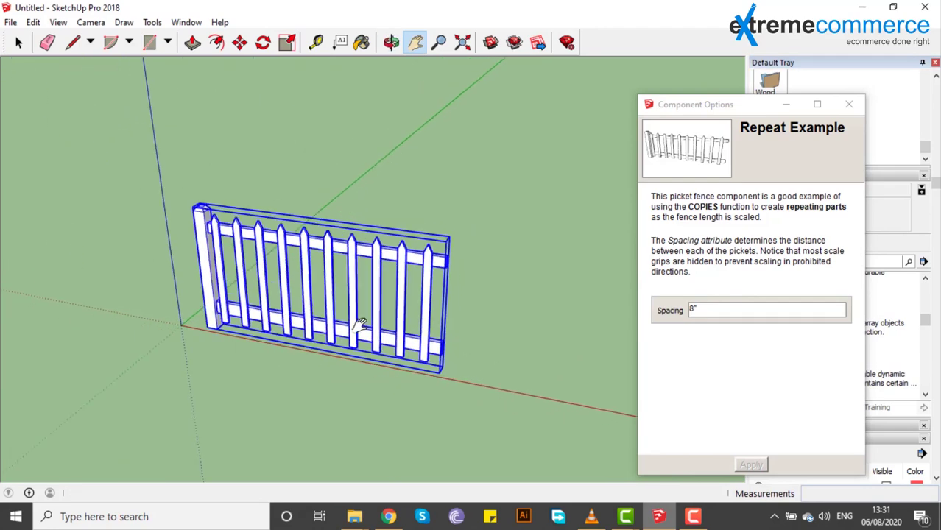
middle_drag(361, 329, 299, 304)
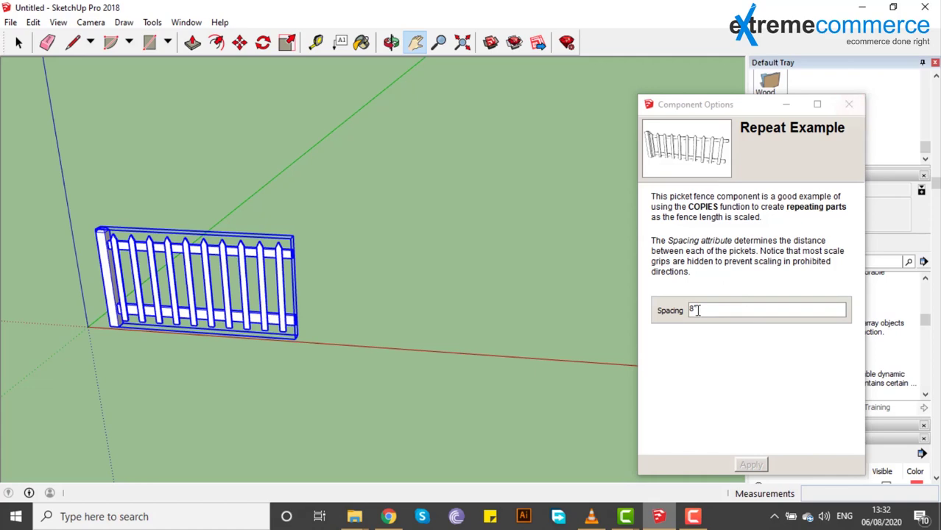
click(848, 104)
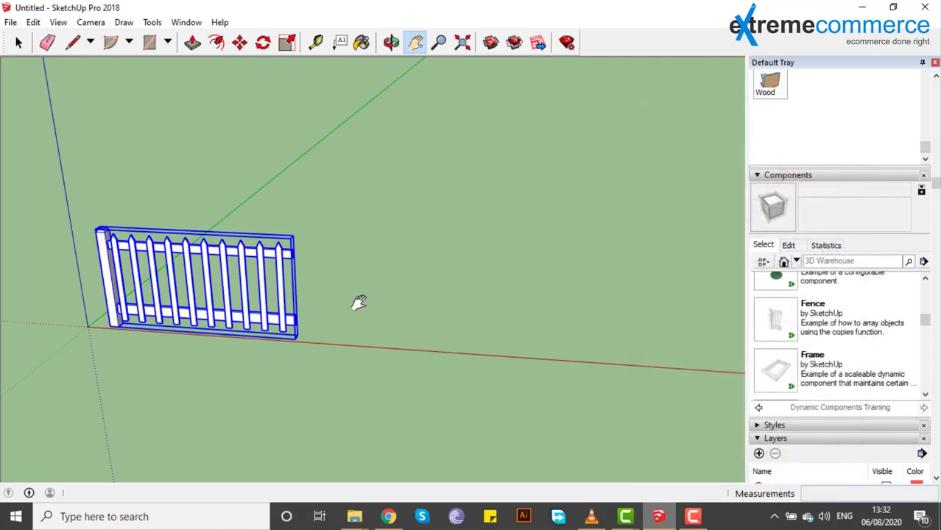
Step: Place the Basic Shelving Unit dynamic component on the red axis, a short distance beyond the fence
scroll(321, 304, down, 2)
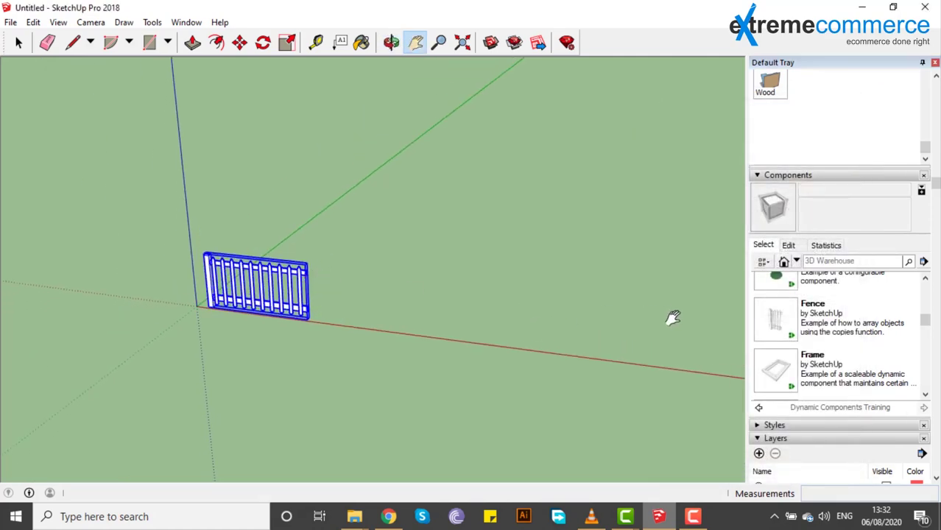
scroll(778, 355, up, 2)
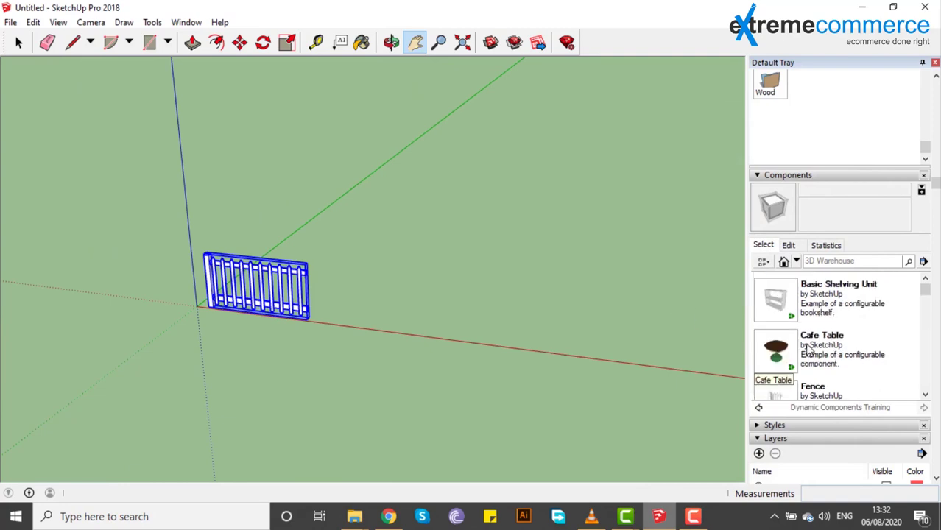
click(784, 309)
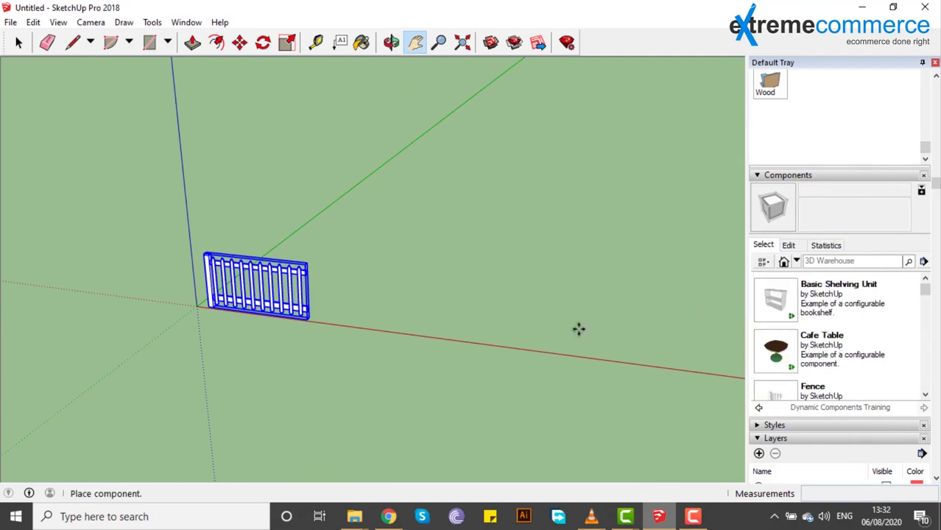
click(394, 333)
scroll(486, 342, up, 3)
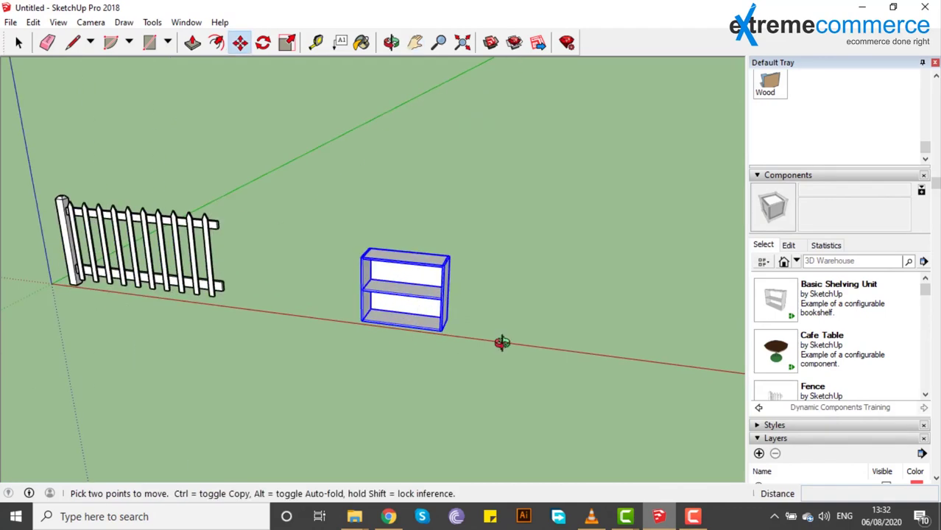
middle_drag(502, 342, 504, 290)
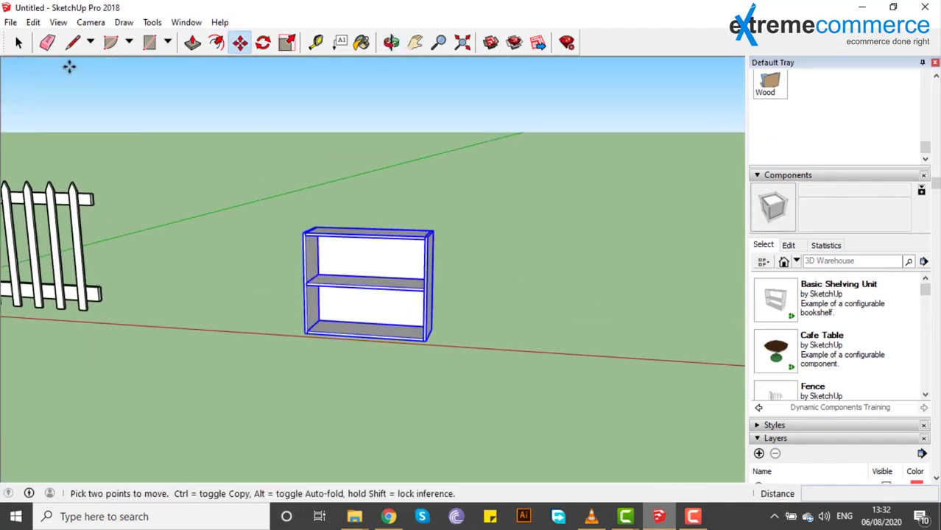
click(20, 44)
scroll(435, 302, up, 1)
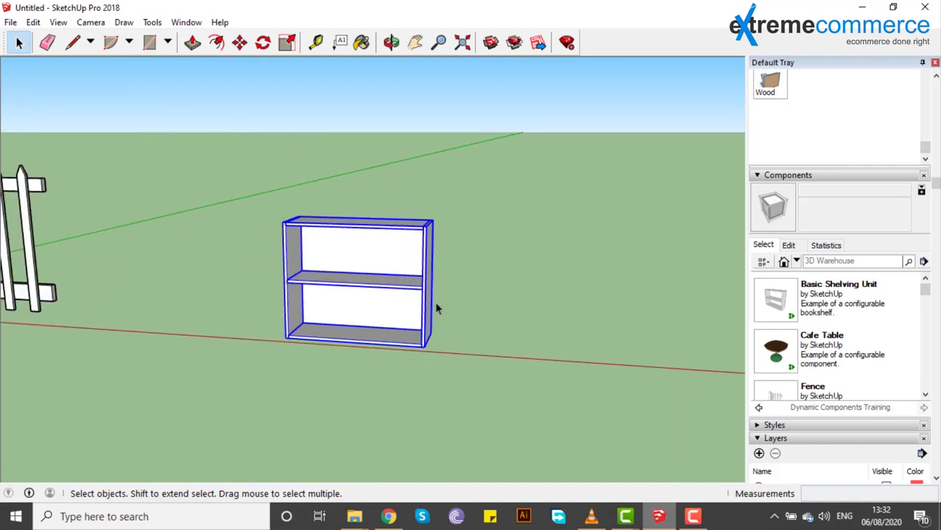
Step: Open the shelving unit's component options, set its material to Cherry Wood, and apply it
right_click(390, 279)
mouse_move(513, 496)
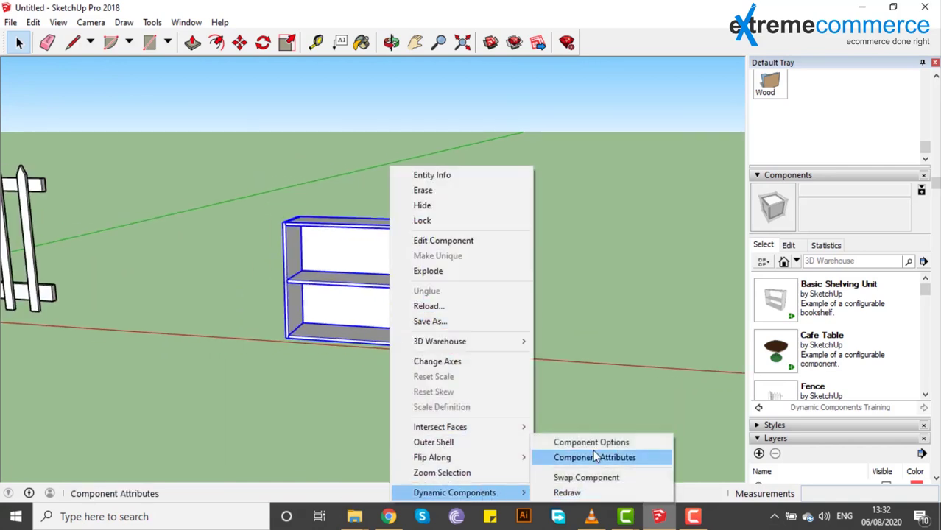
click(600, 444)
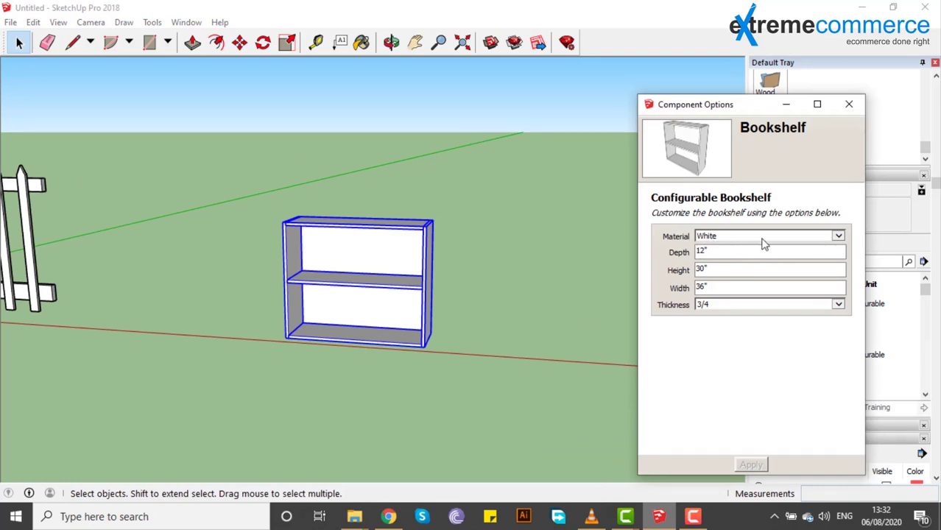
click(838, 237)
click(838, 237)
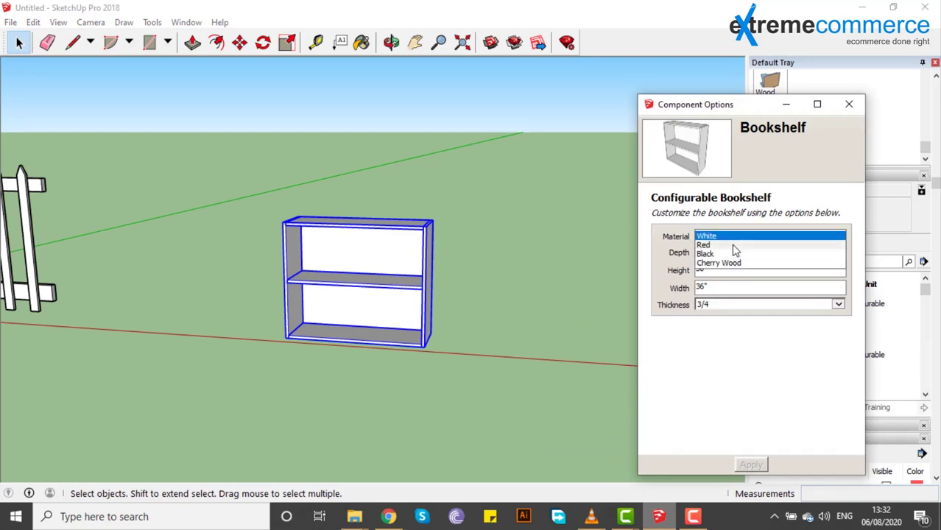
click(724, 250)
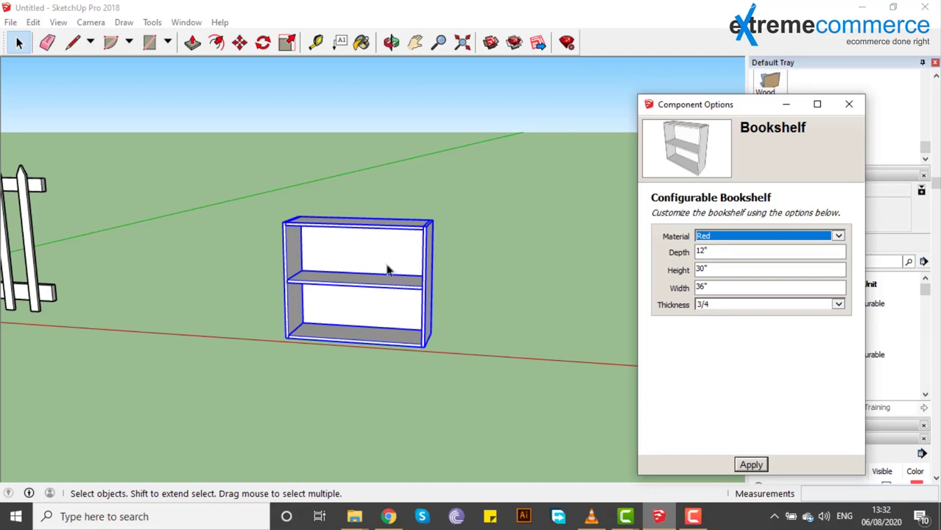
click(845, 237)
click(725, 253)
click(751, 464)
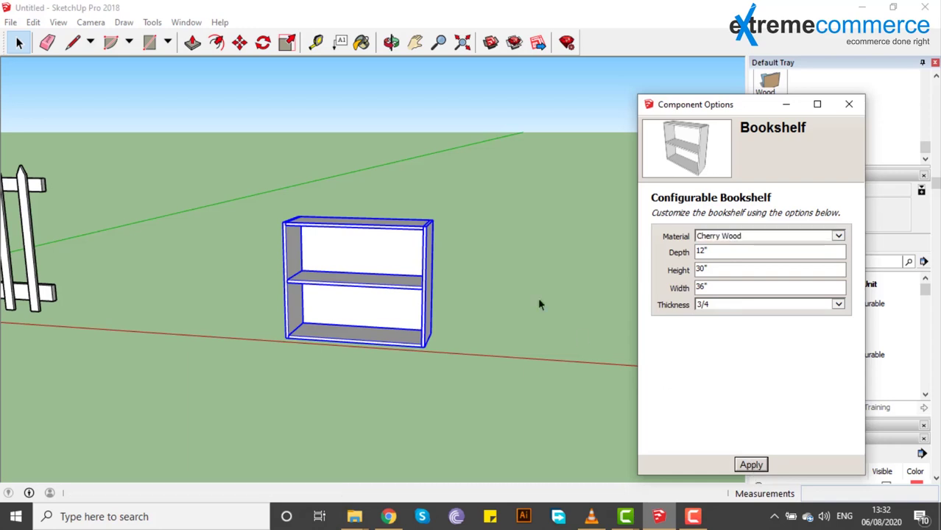
Step: Set the bookshelf's depth to 16" and height to 72", and apply both dimensions
middle_drag(377, 272, 380, 250)
click(718, 251)
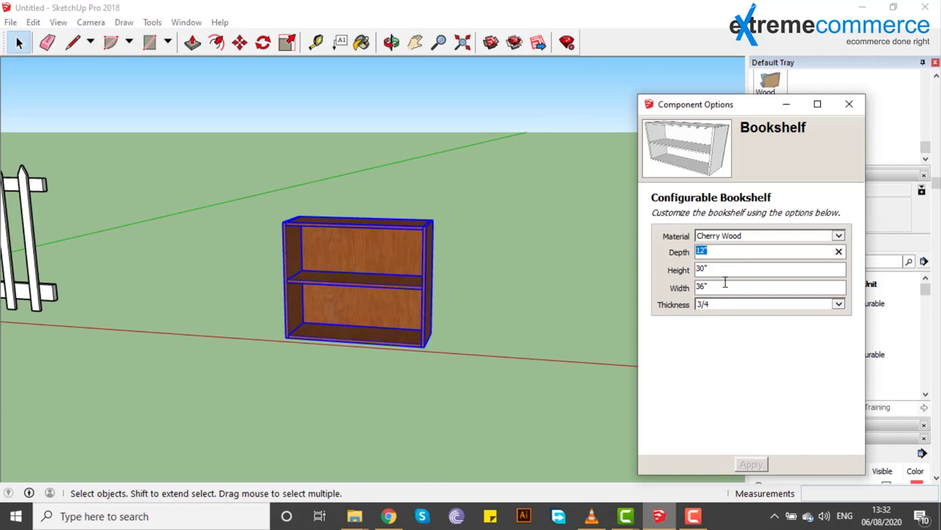
text(16)
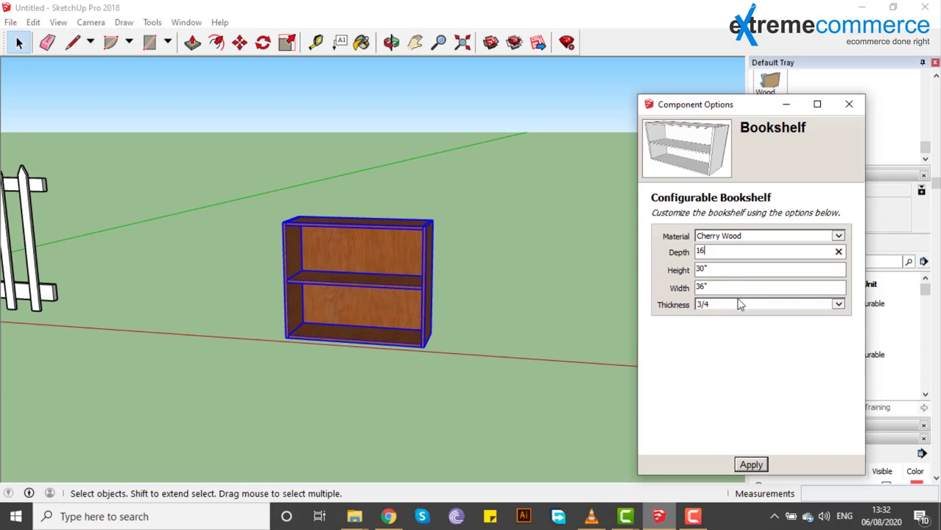
click(719, 270)
click(750, 464)
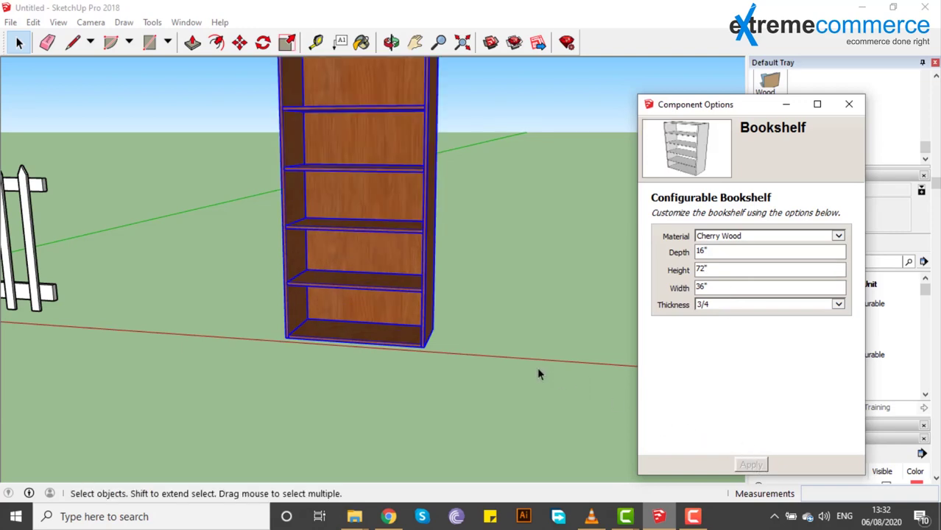
Step: Set the bookshelf's board thickness to 3cm and apply it
scroll(536, 367, down, 2)
middle_drag(430, 205, 405, 214)
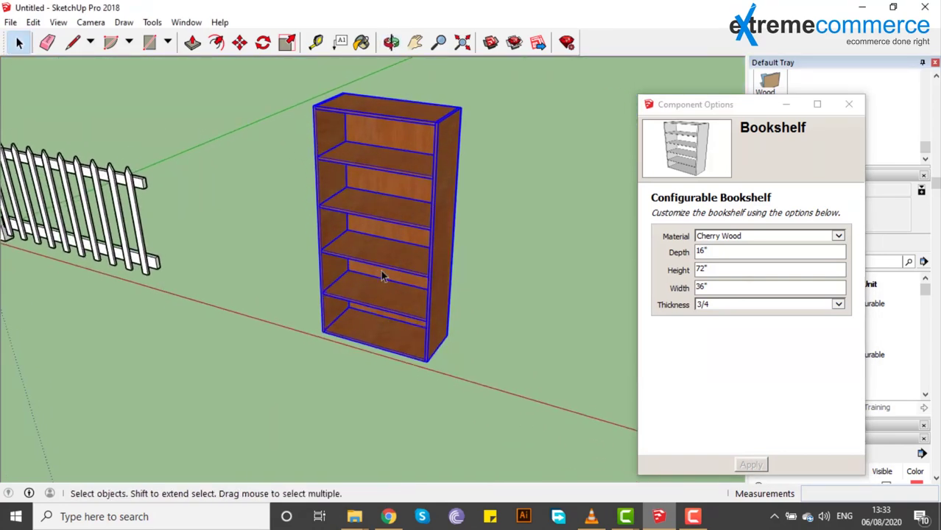
middle_drag(382, 273, 575, 318)
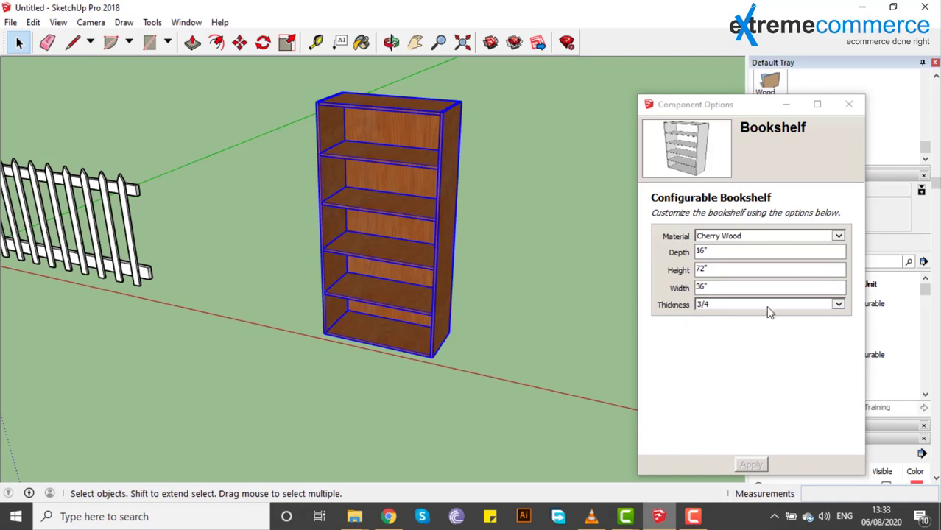
click(838, 304)
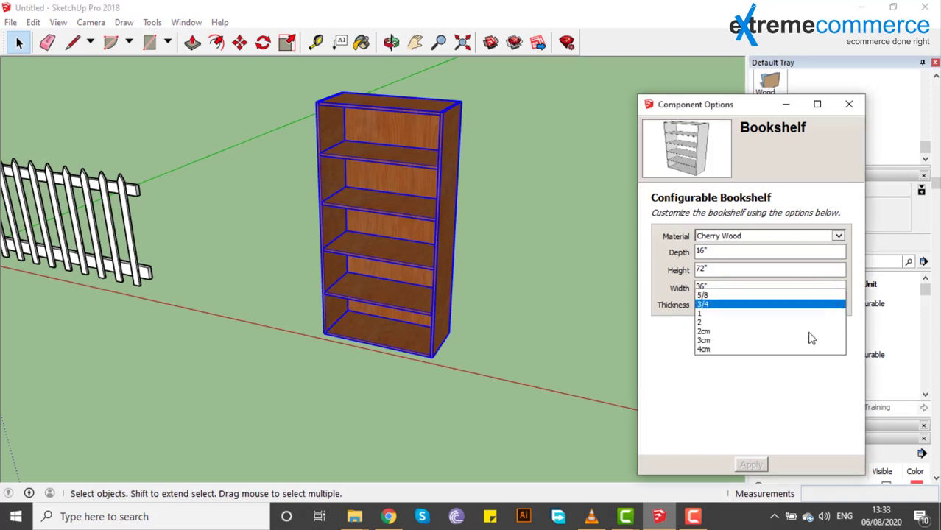
click(721, 340)
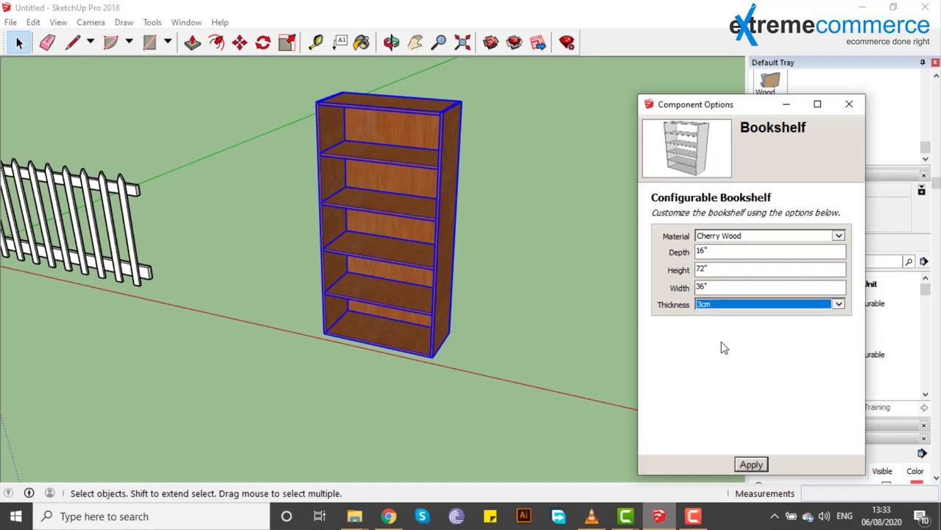
click(751, 466)
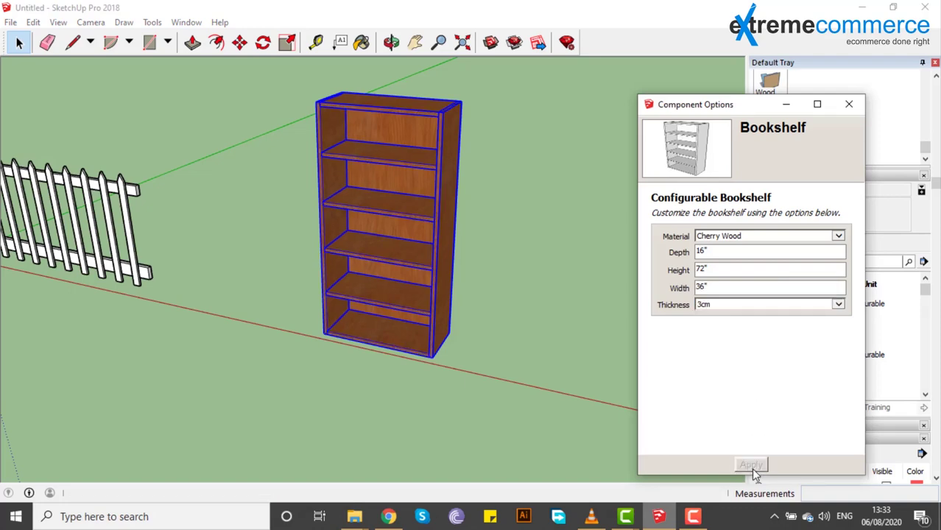
Step: Examine the bookshelf's shelves, side panels and board edges up close and from several angles
middle_drag(367, 263, 490, 200)
scroll(398, 179, up, 5)
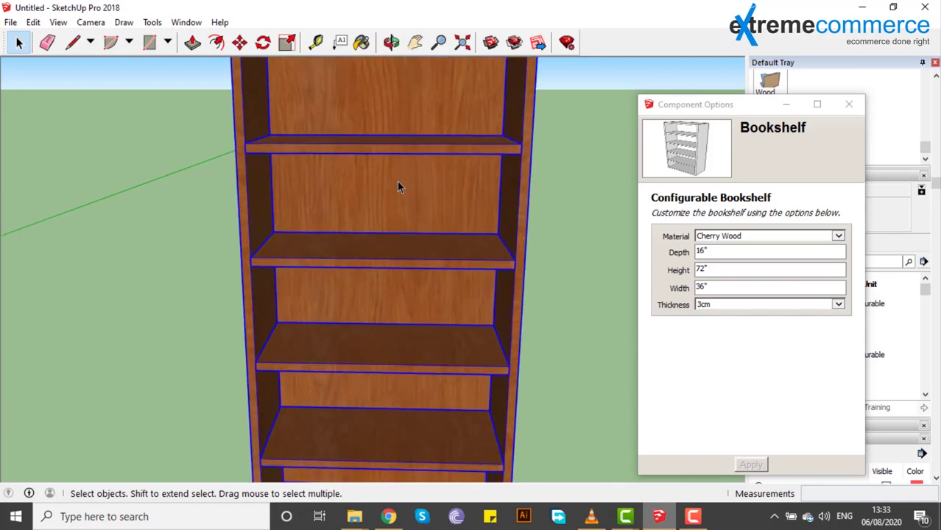
scroll(396, 186, down, 5)
middle_drag(361, 236, 413, 237)
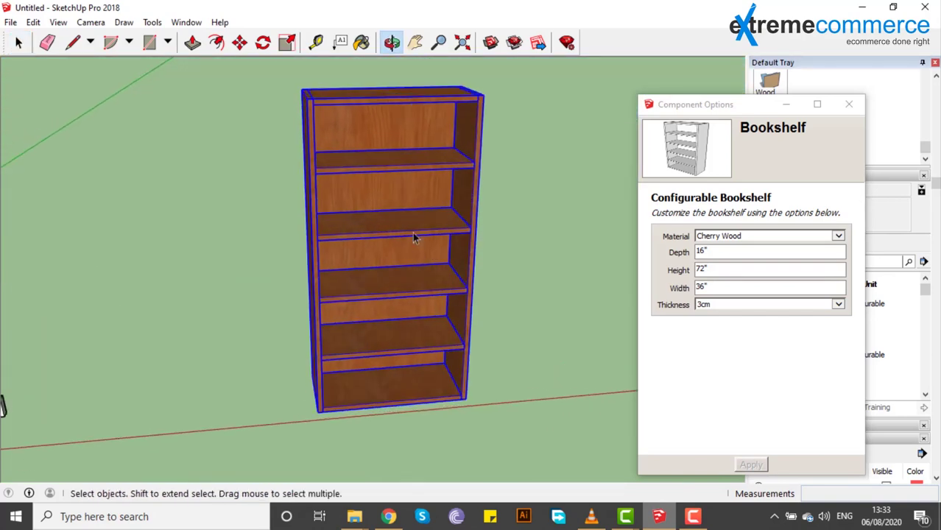
scroll(434, 223, down, 2)
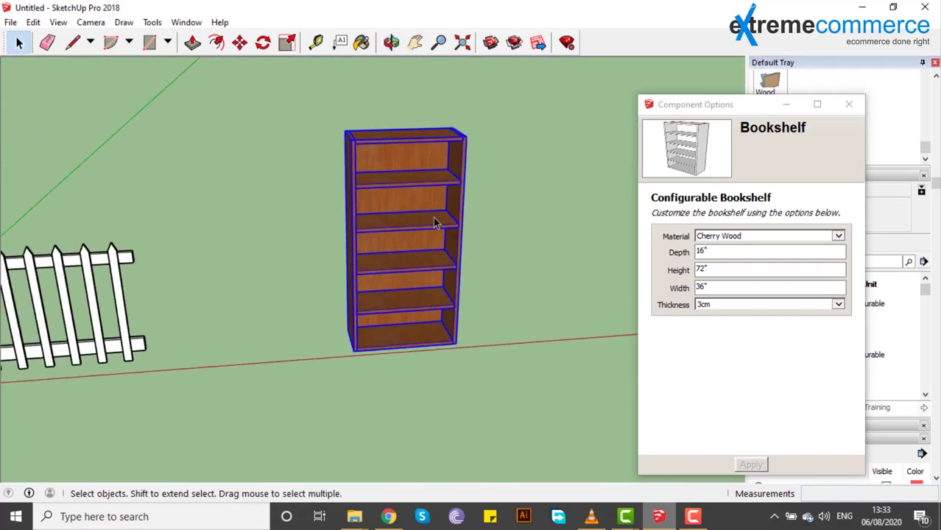
middle_drag(478, 221, 432, 252)
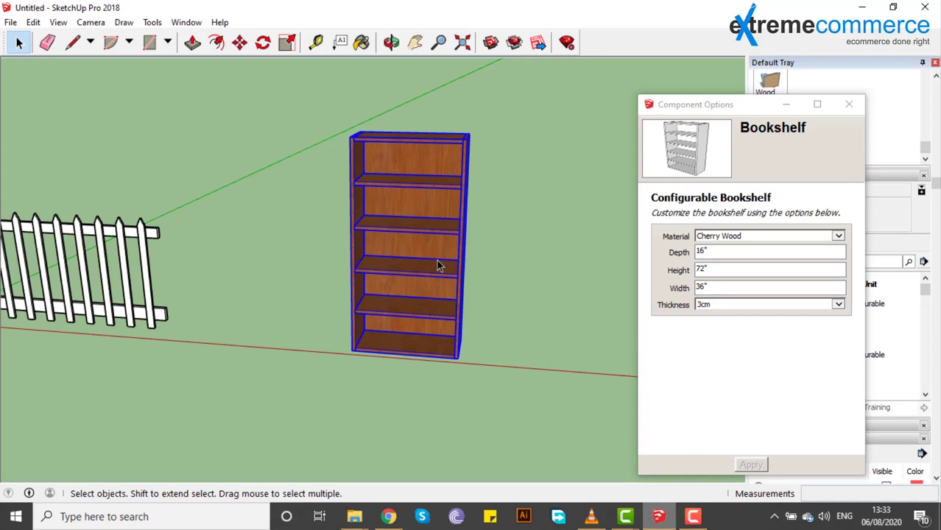
middle_drag(485, 261, 462, 269)
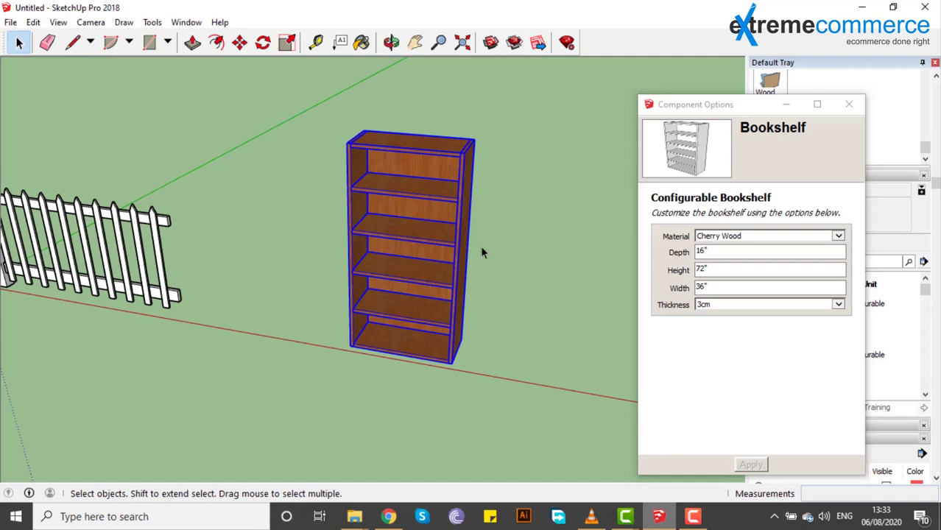
scroll(442, 247, up, 3)
middle_drag(422, 266, 379, 257)
scroll(479, 257, down, 4)
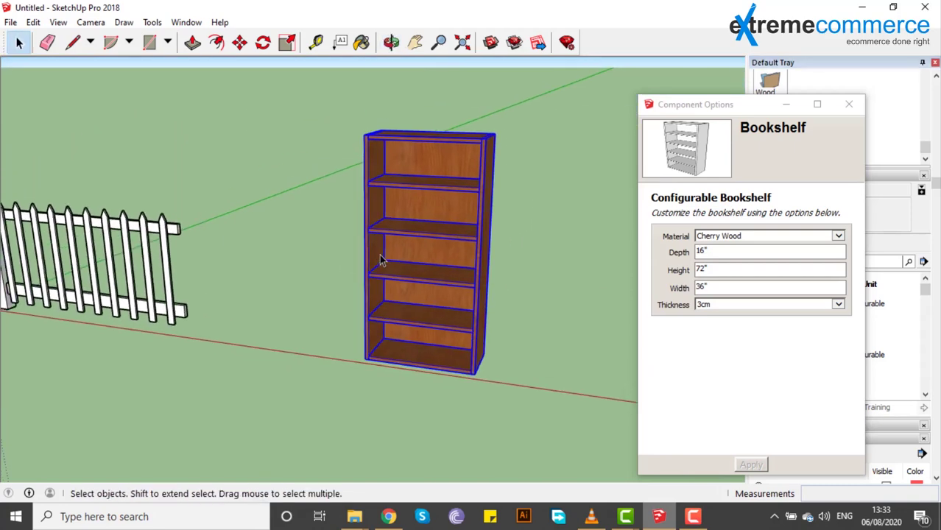